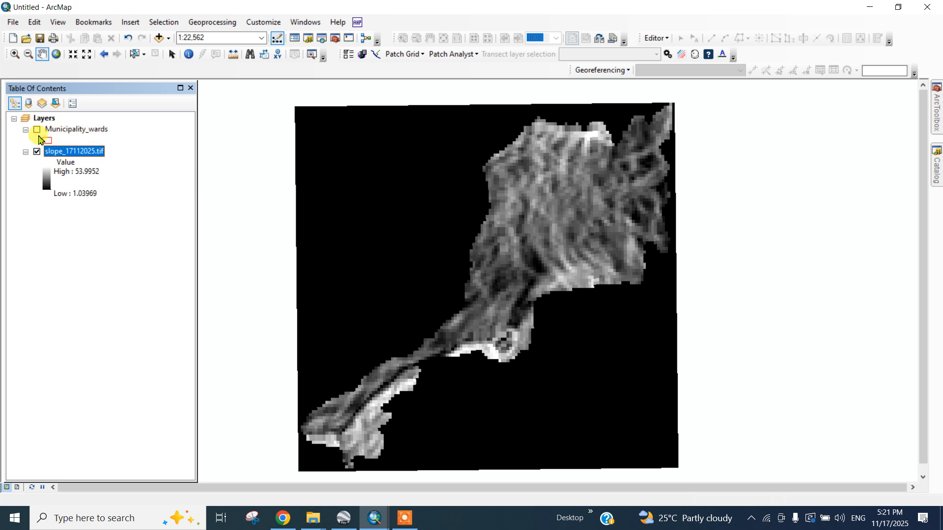
Step: Toggle the Municipality_wards and slope layers' visibility, leaving both layers displayed over each other
{"action": "left_click", "coordinate": [37, 130]}
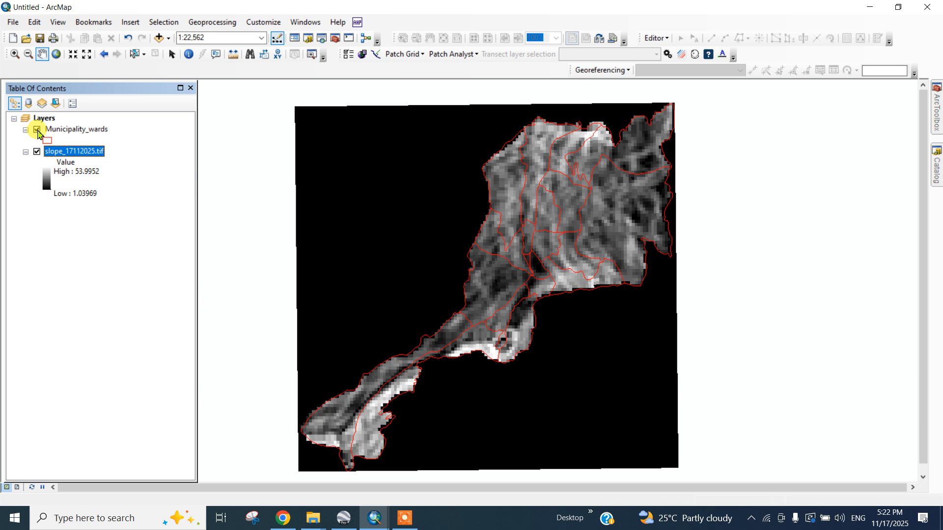
{"action": "left_click", "coordinate": [36, 130]}
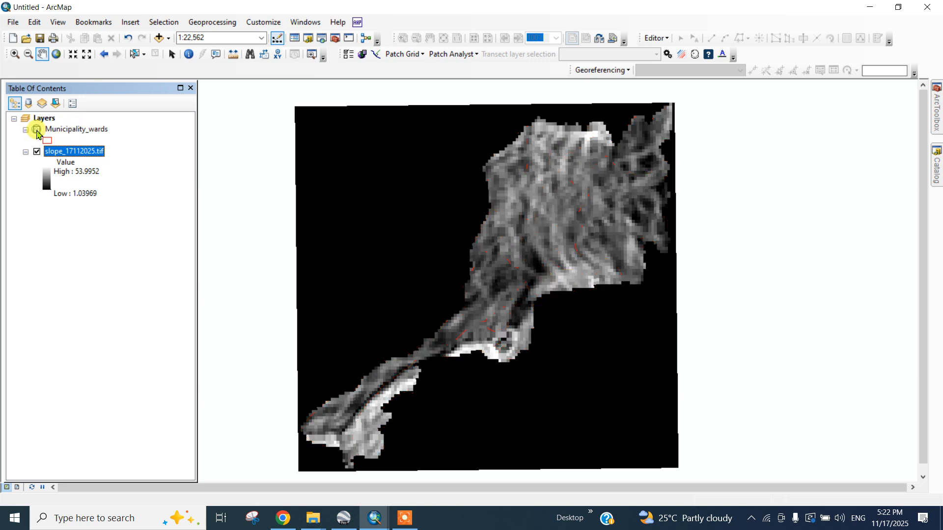
{"action": "left_click", "coordinate": [37, 130]}
{"action": "left_click", "coordinate": [38, 130]}
{"action": "left_click", "coordinate": [37, 152]}
{"action": "left_click", "coordinate": [37, 152]}
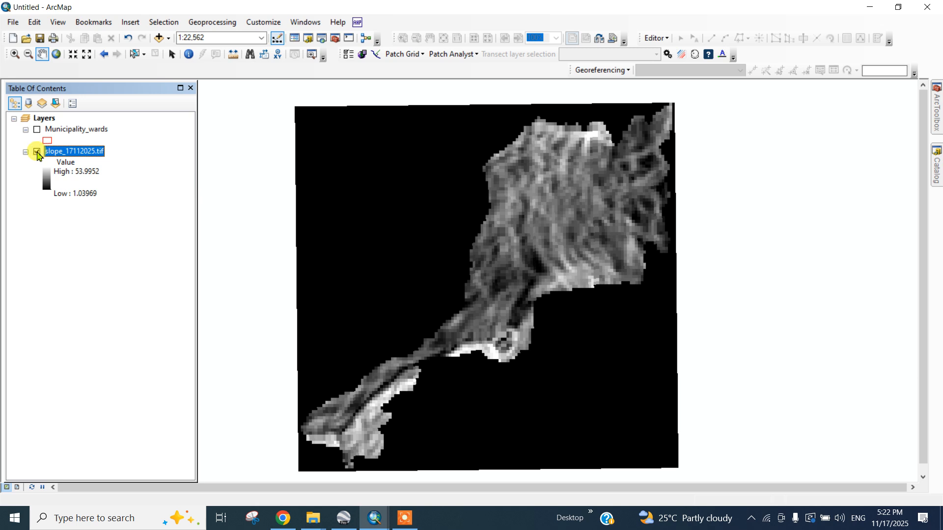
{"action": "left_click", "coordinate": [37, 129]}
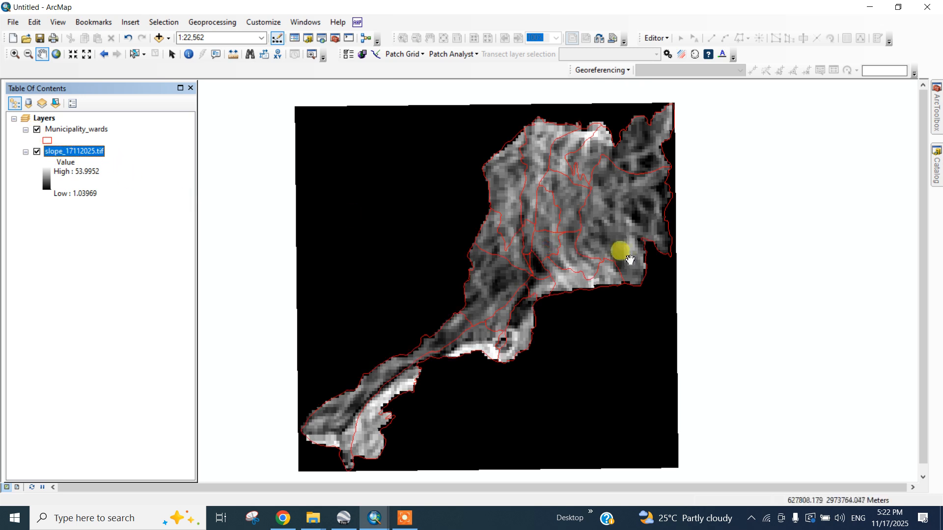
Step: Open the Extract by Mask tool from the Extraction toolset in Spatial Analyst Tools
{"action": "mouse_move", "coordinate": [936, 110]}
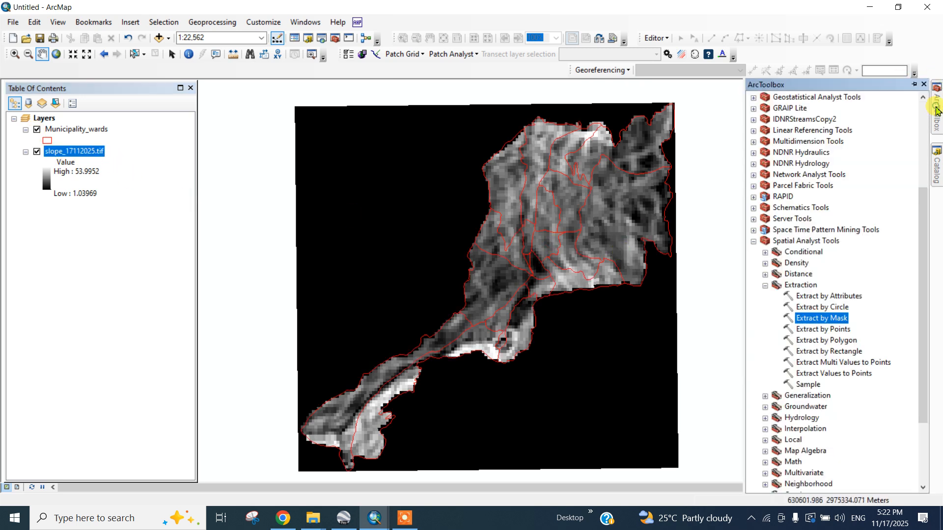
{"action": "left_click", "coordinate": [753, 241]}
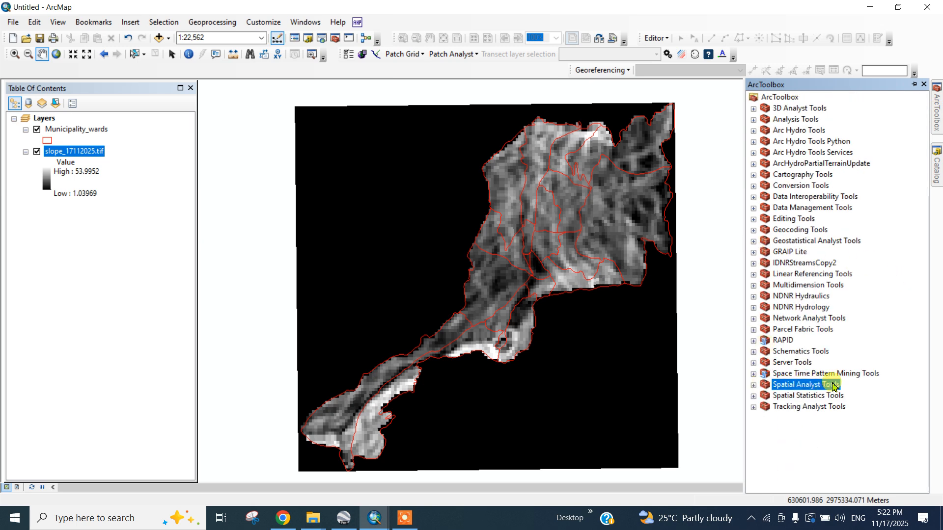
{"action": "left_click", "coordinate": [759, 387]}
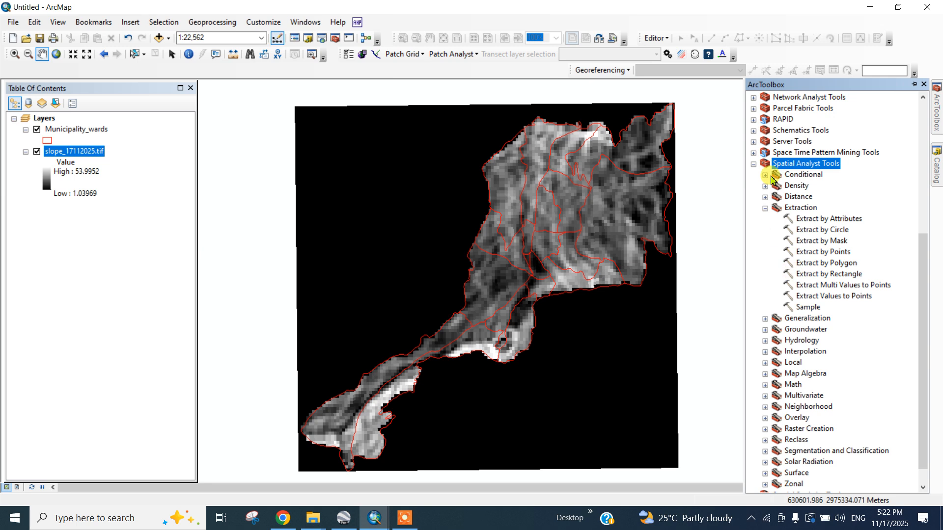
{"action": "left_click", "coordinate": [764, 208]}
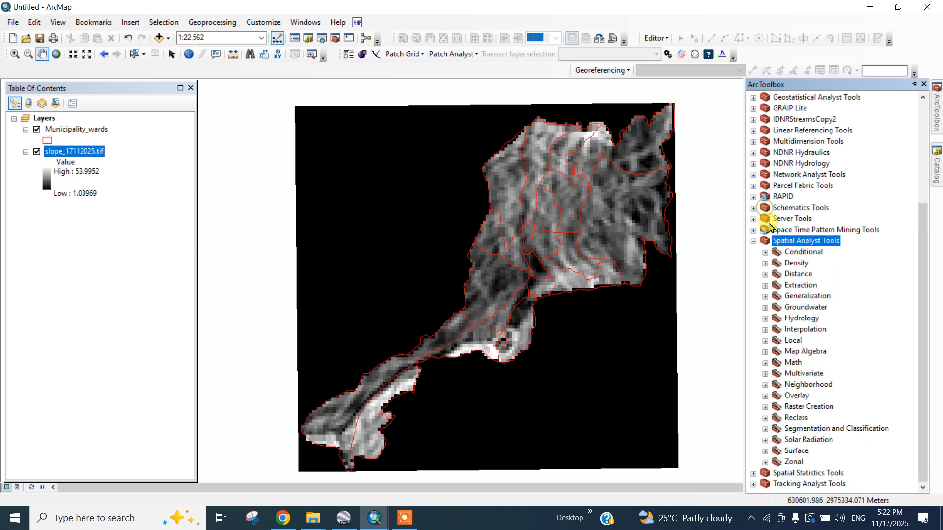
{"action": "left_click", "coordinate": [764, 285]}
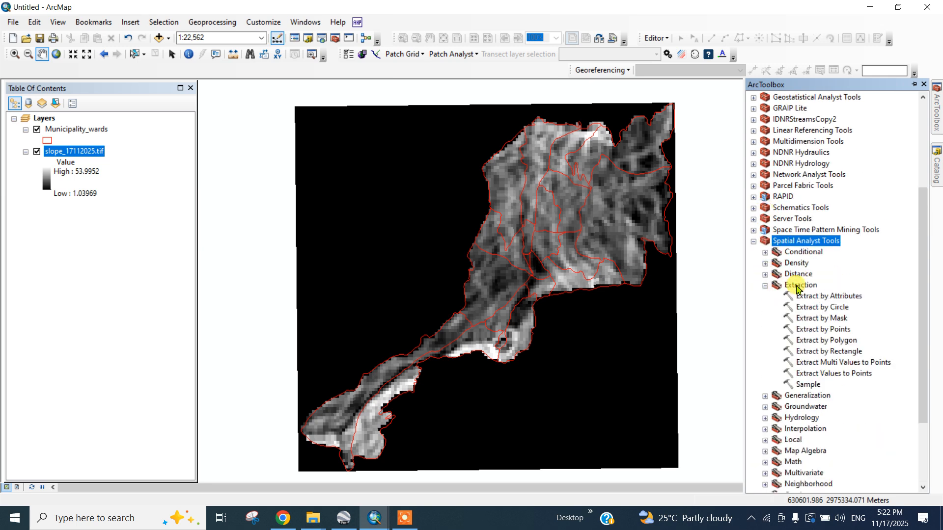
{"action": "double_click", "coordinate": [834, 319]}
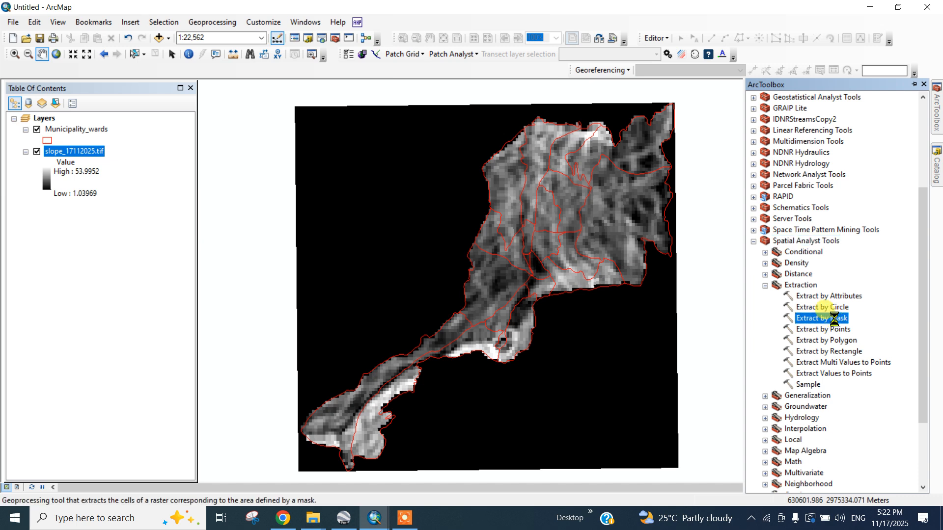
{"action": "left_click_drag", "start_coordinate": [495, 74], "coordinate": [457, 89]}
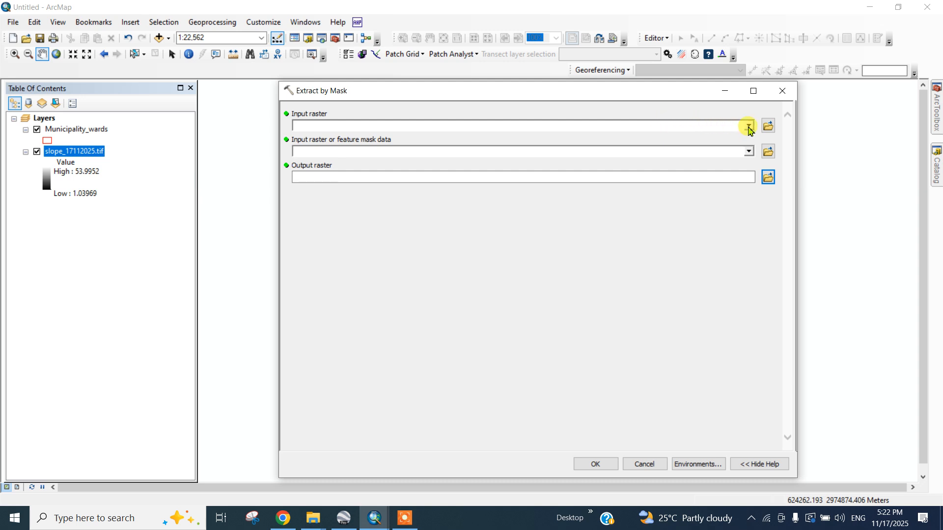
Step: Set the input raster to slope_17112025.tif and the feature mask data to Municipality_wards
{"action": "left_click", "coordinate": [749, 126]}
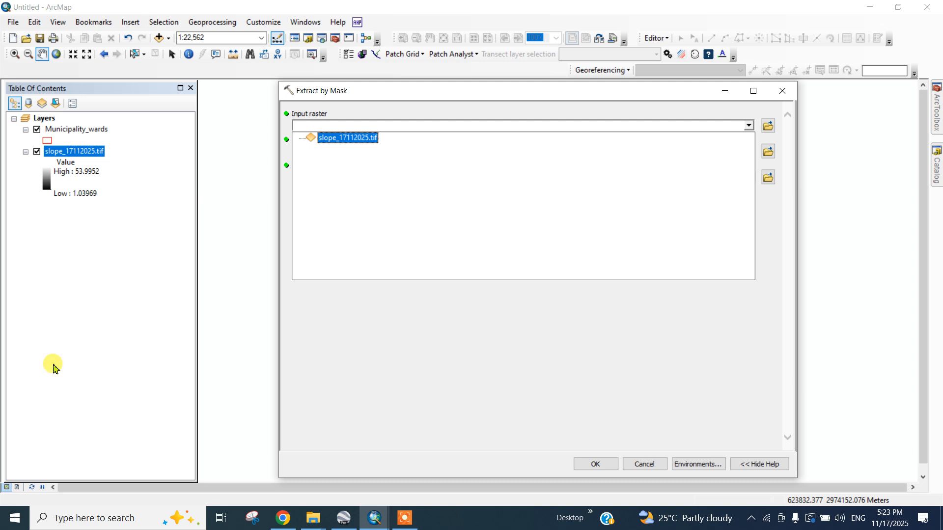
{"action": "left_click", "coordinate": [357, 138]}
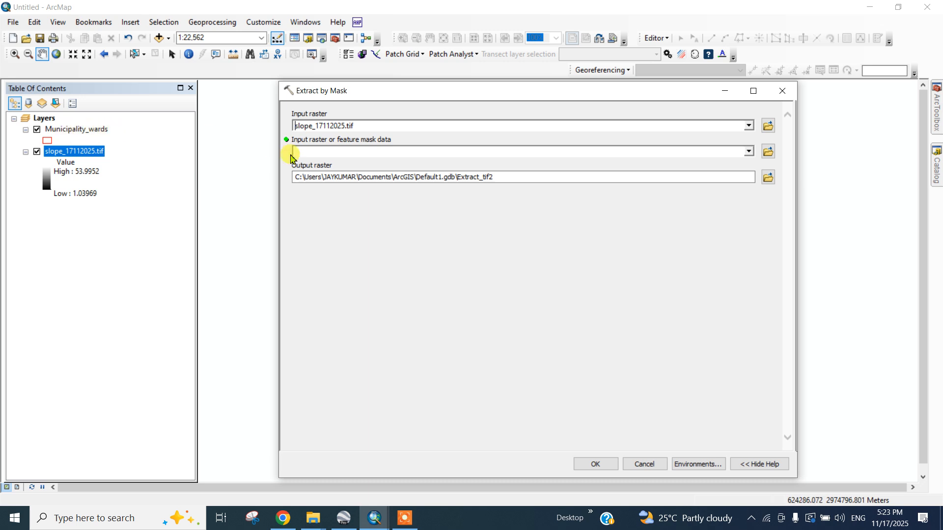
{"action": "left_click", "coordinate": [748, 151]}
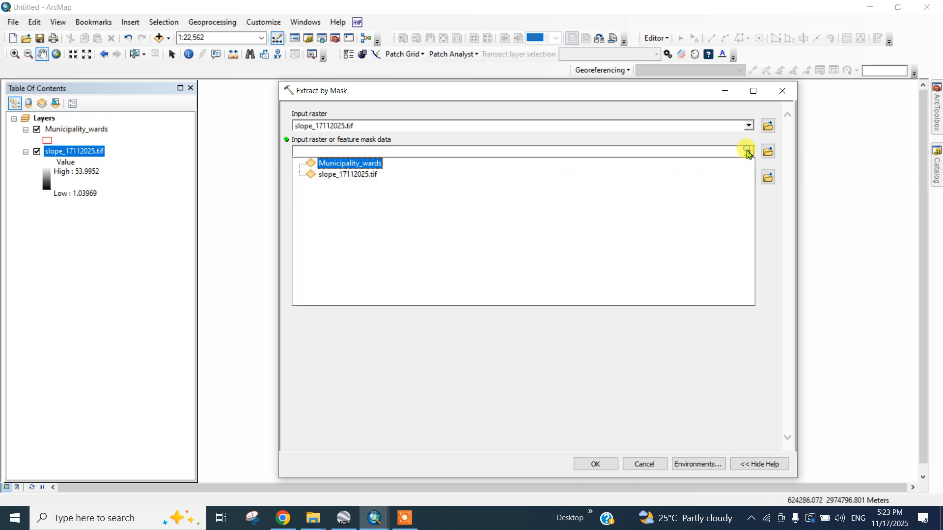
{"action": "left_click", "coordinate": [362, 168]}
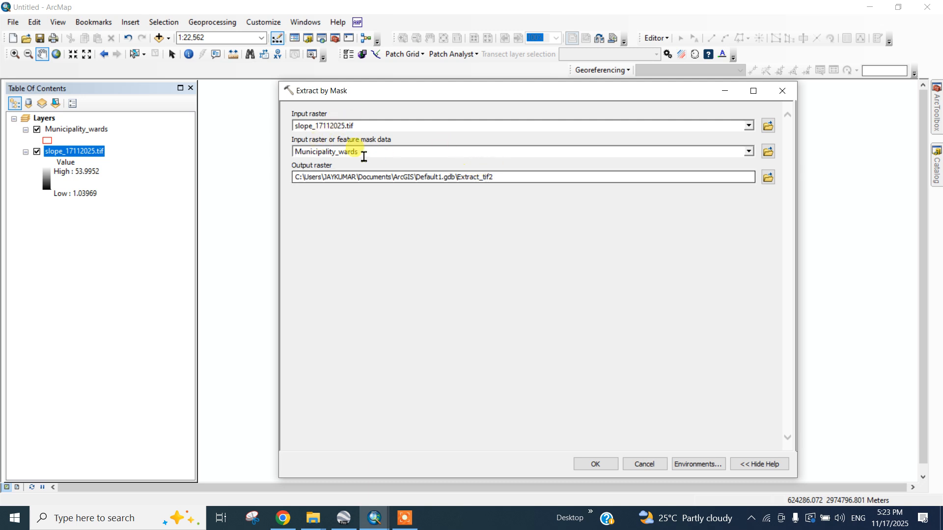
Step: Name the output raster slope_17112025 in Default1.gdb by copying the input raster's name
{"action": "left_click_drag", "start_coordinate": [346, 126], "coordinate": [315, 126]}
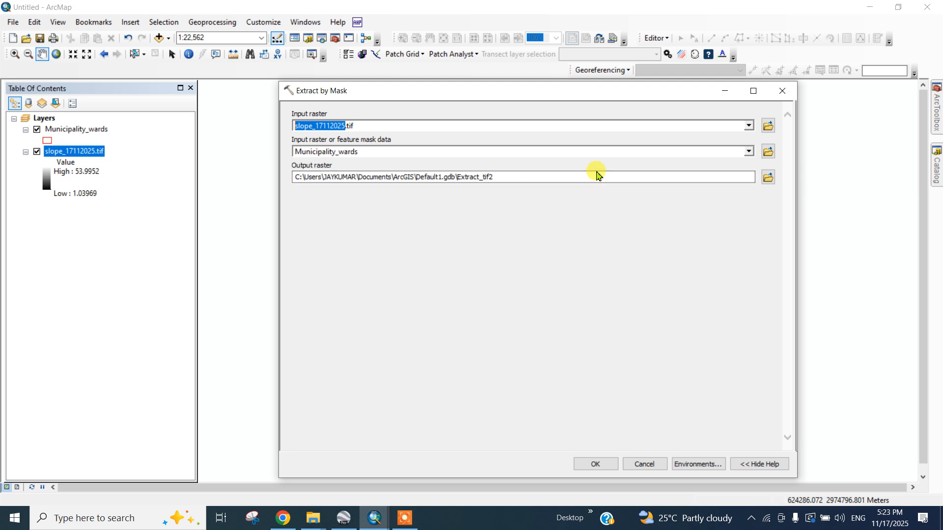
{"action": "left_click", "coordinate": [516, 174]}
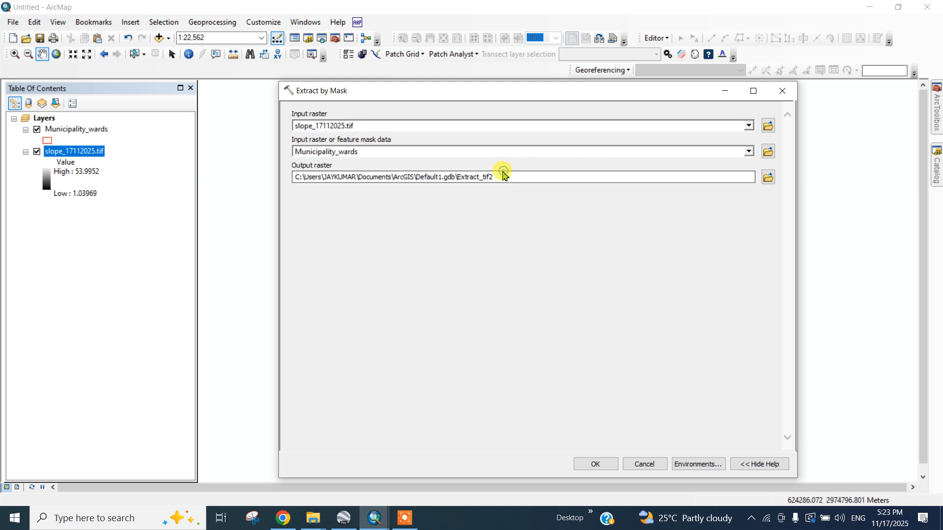
{"action": "left_click_drag", "start_coordinate": [497, 175], "coordinate": [462, 180]}
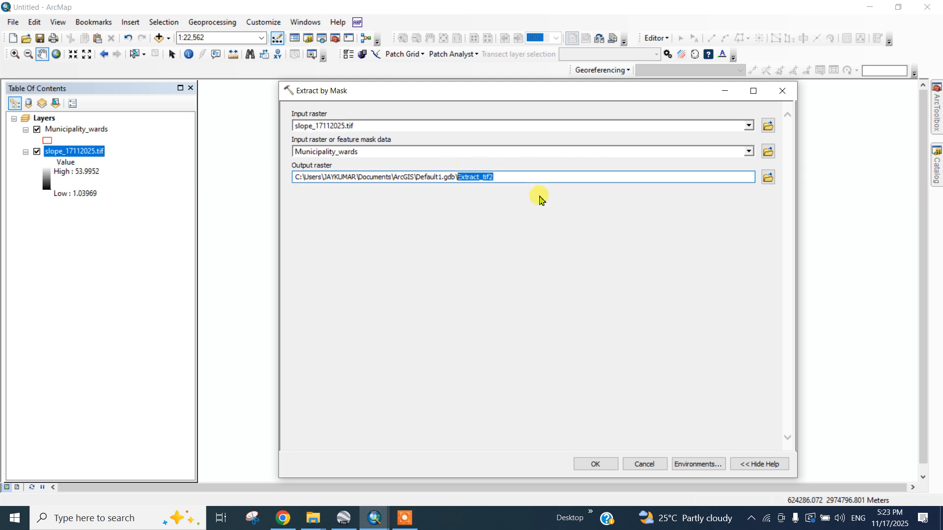
{"action": "type", "text": "slope_17112025"}
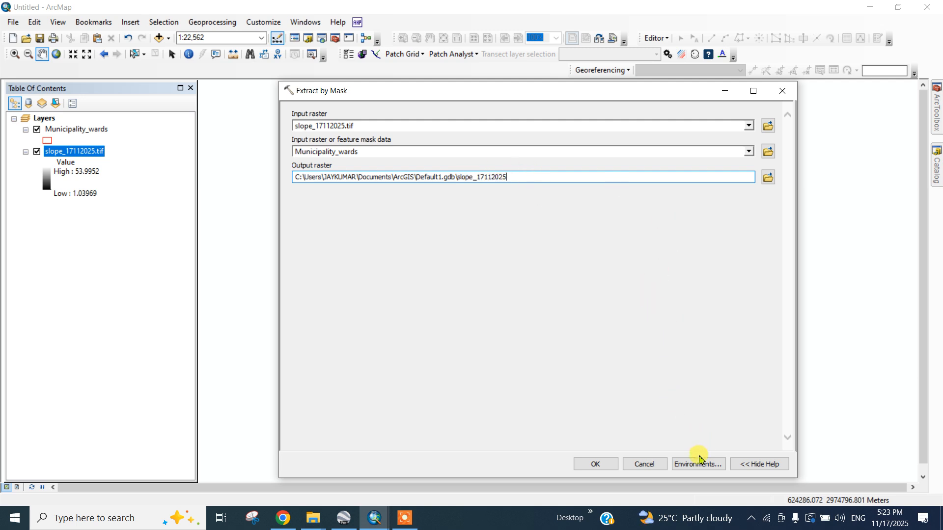
Step: Open the environment settings and set the processing extent to Same as layer Municipality_wards
{"action": "left_click", "coordinate": [697, 465]}
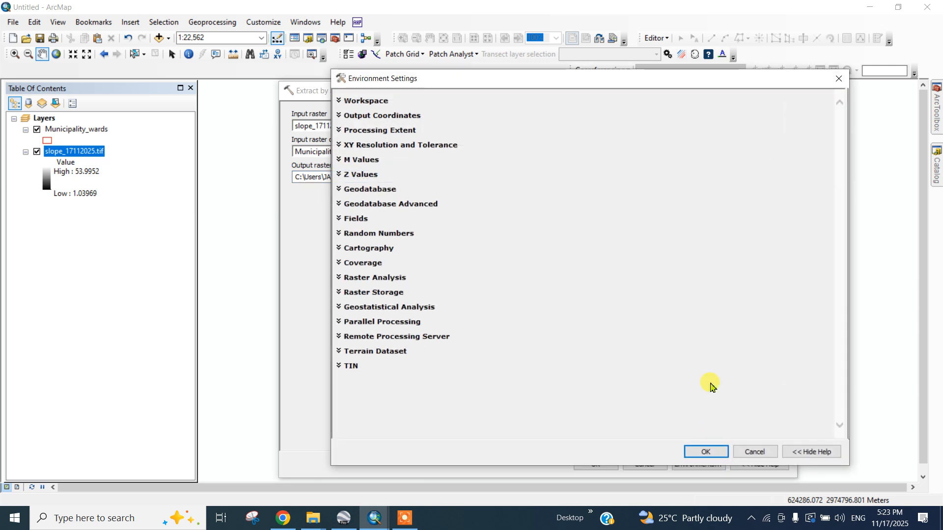
{"action": "left_click", "coordinate": [838, 79]}
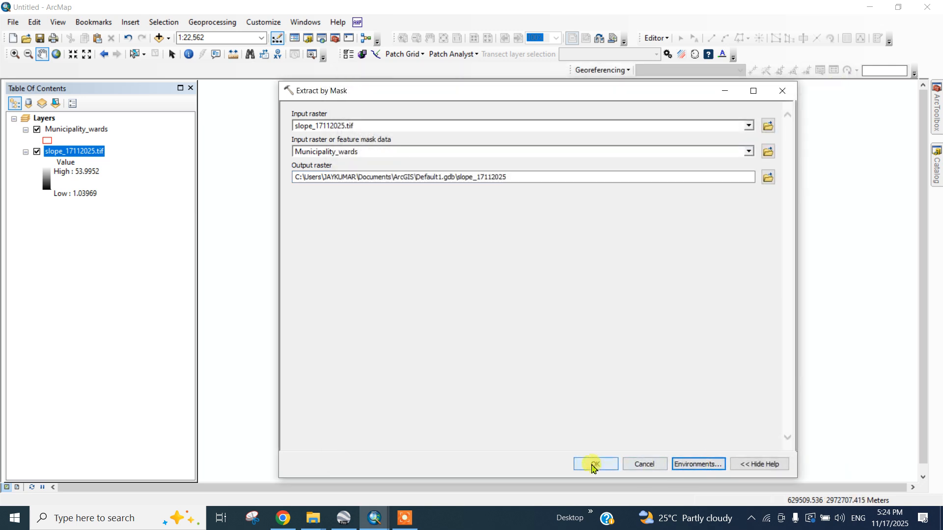
{"action": "left_click", "coordinate": [696, 464]}
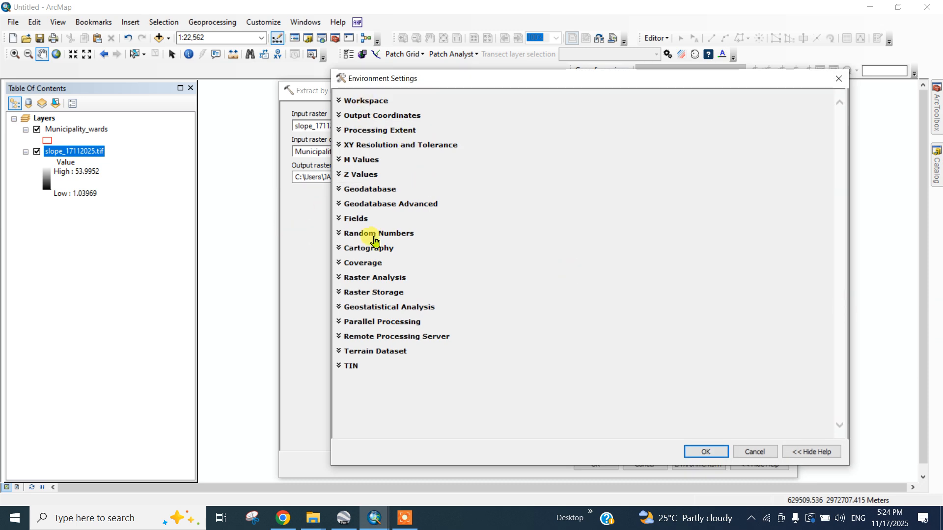
{"action": "left_click", "coordinate": [387, 130]}
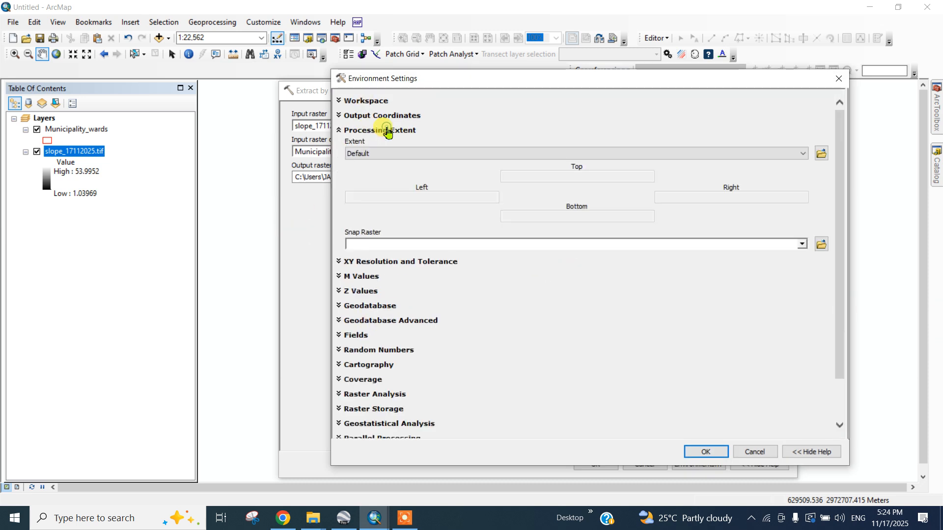
{"action": "left_click", "coordinate": [375, 131]}
{"action": "left_click", "coordinate": [389, 130]}
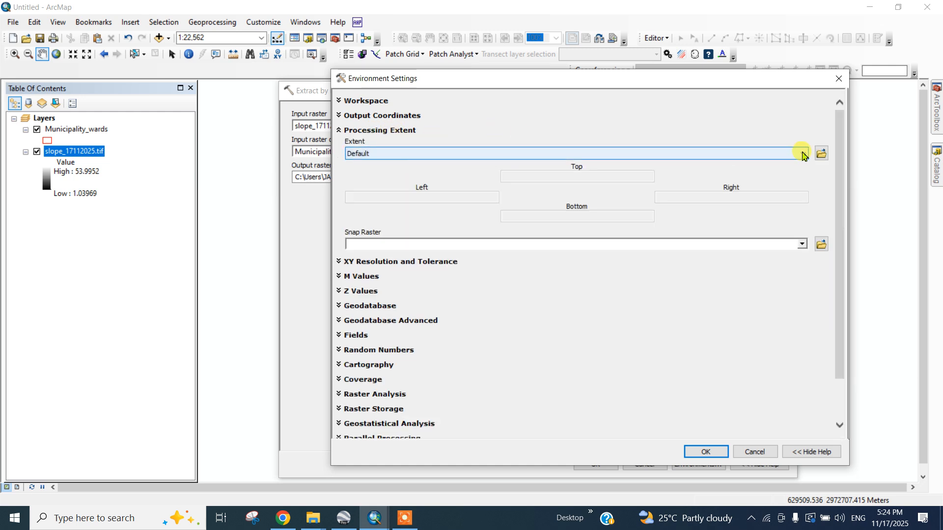
{"action": "left_click", "coordinate": [803, 155]}
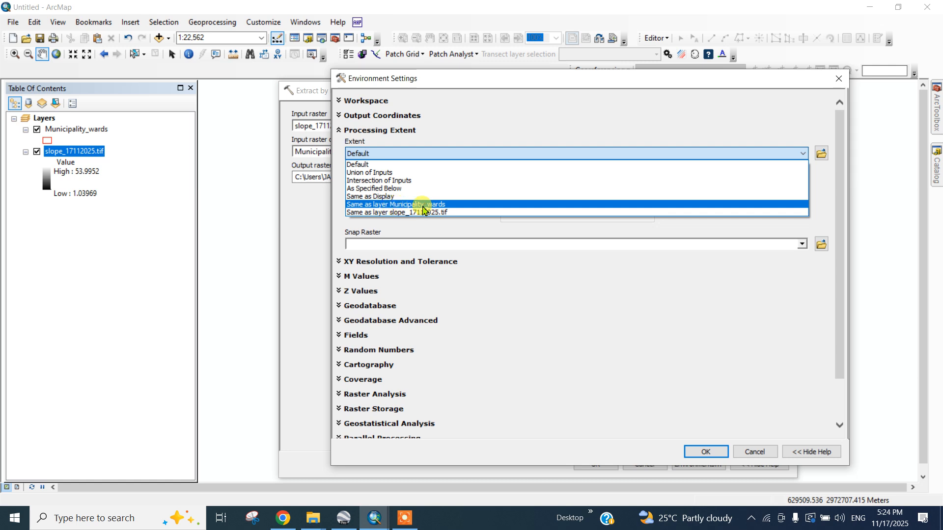
{"action": "left_click", "coordinate": [440, 204]}
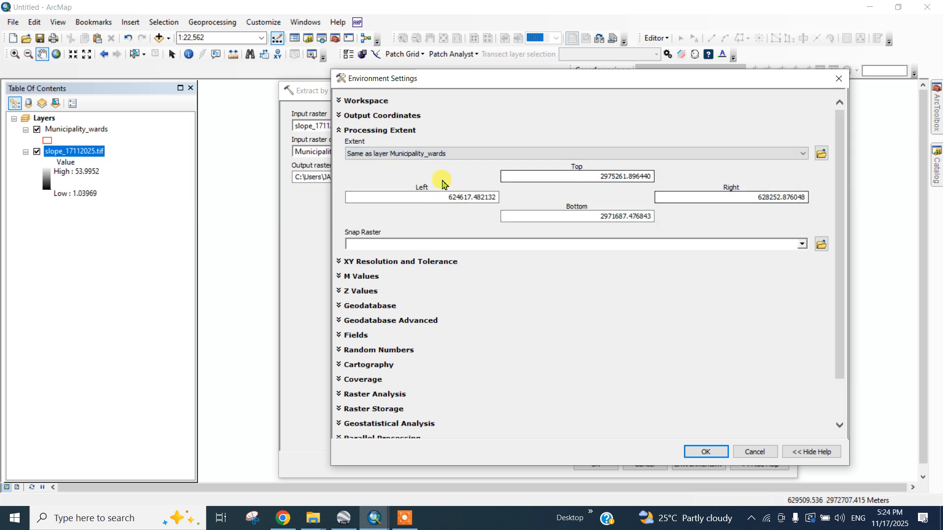
{"action": "left_click", "coordinate": [347, 135]}
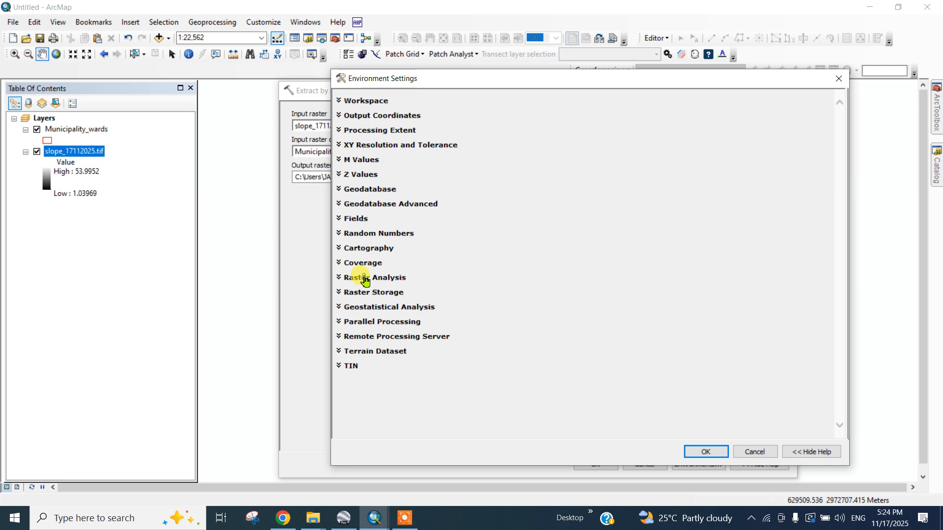
Step: Set the raster analysis mask to Municipality_wards and apply the environment settings
{"action": "left_click", "coordinate": [365, 281]}
{"action": "scroll", "coordinate": [834, 270], "scroll_direction": "down", "scroll_amount": 1}
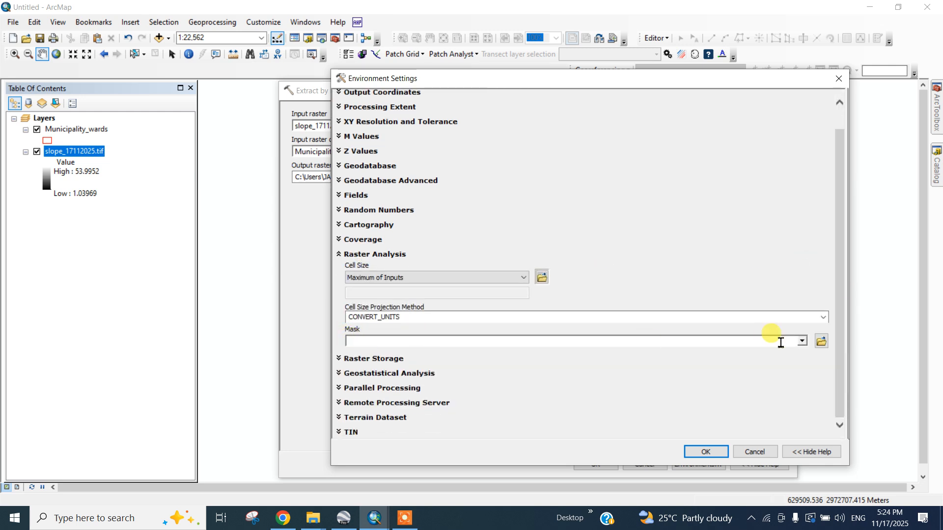
{"action": "left_click", "coordinate": [803, 342]}
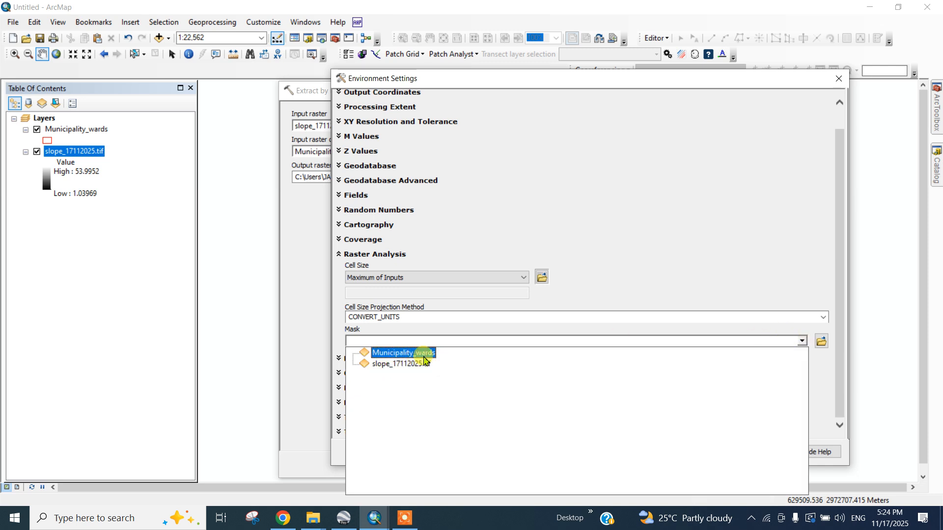
{"action": "left_click", "coordinate": [411, 359]}
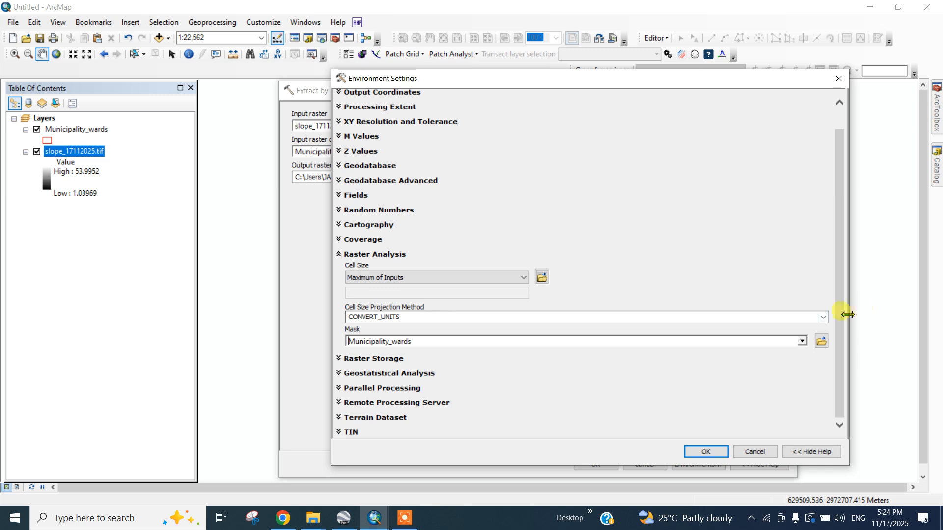
{"action": "left_click", "coordinate": [703, 450]}
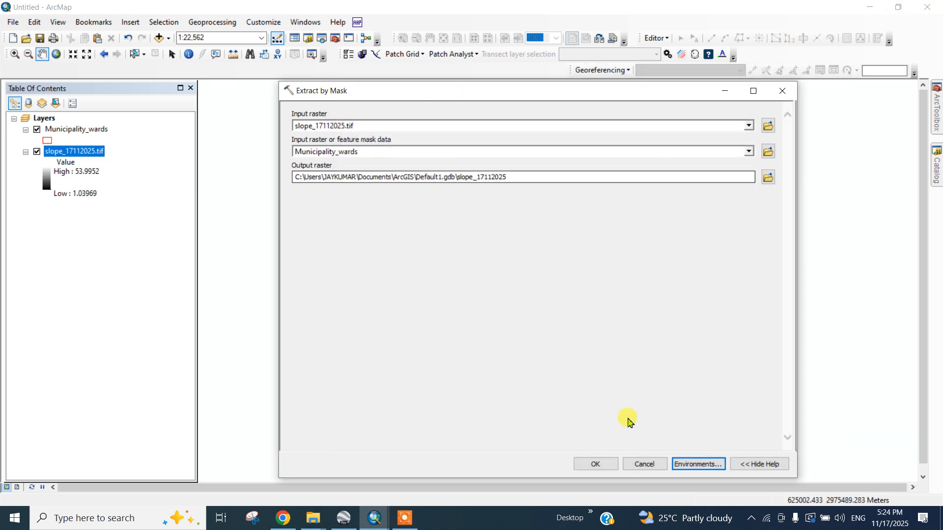
Step: Run Extract by Mask and hide the original slope_17112025.tif layer to view the clipped raster
{"action": "left_click", "coordinate": [595, 463]}
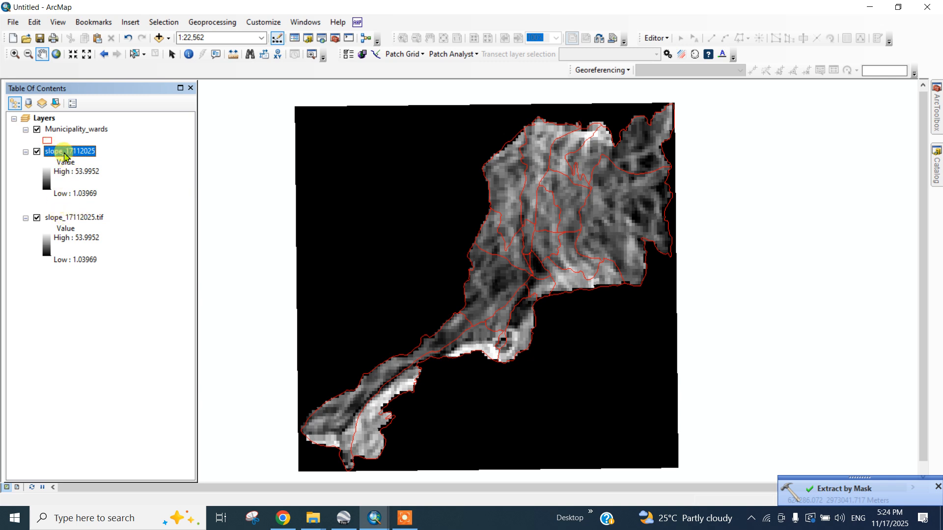
{"action": "left_click", "coordinate": [40, 219], "text": "ctrl"}
{"action": "left_click", "coordinate": [37, 218]}
{"action": "left_click", "coordinate": [67, 152]}
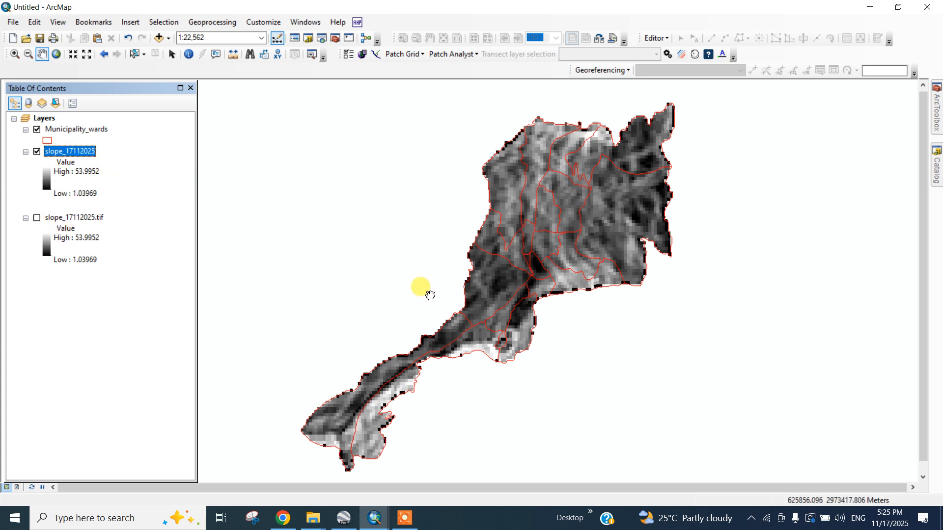
{"action": "left_click_drag", "start_coordinate": [429, 294], "coordinate": [425, 275]}
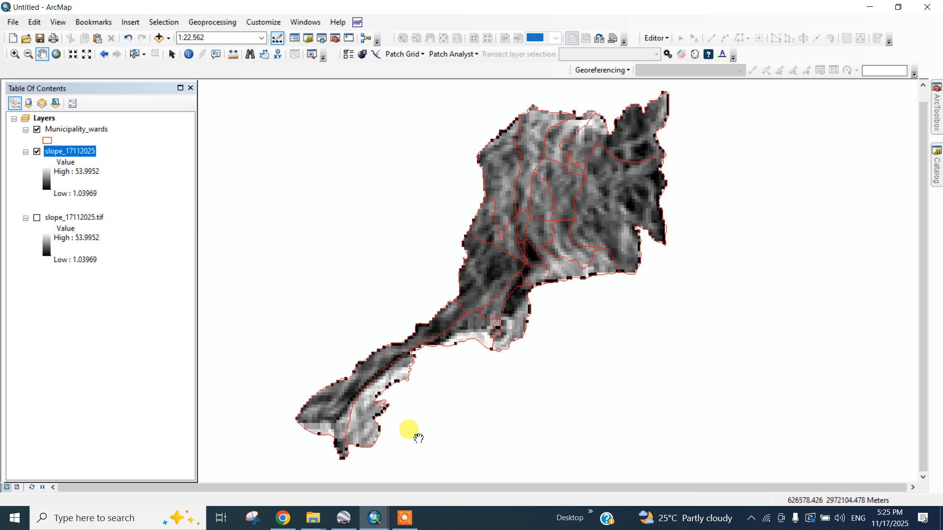
{"action": "left_click_drag", "start_coordinate": [483, 284], "coordinate": [487, 288]}
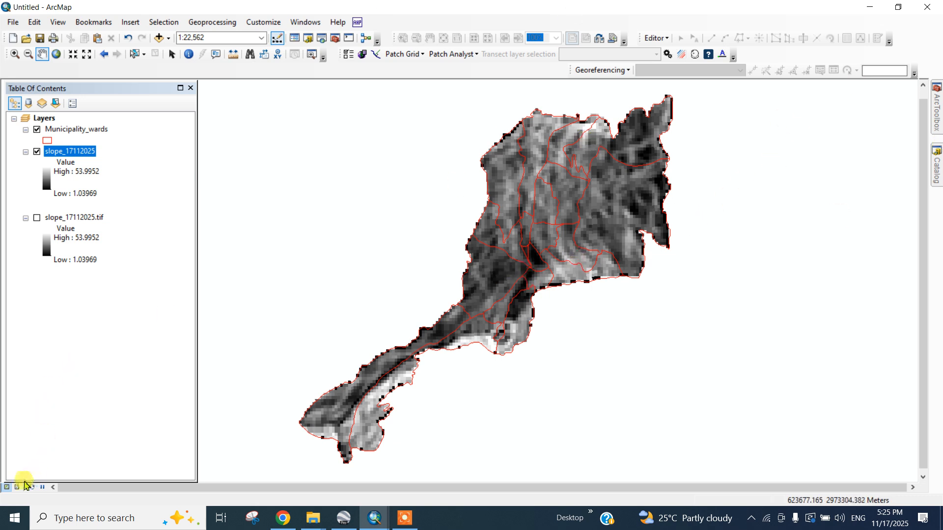
Step: Apply a red-yellow-blue color ramp to the clipped slope_17112025 layer
{"action": "left_click", "coordinate": [49, 180]}
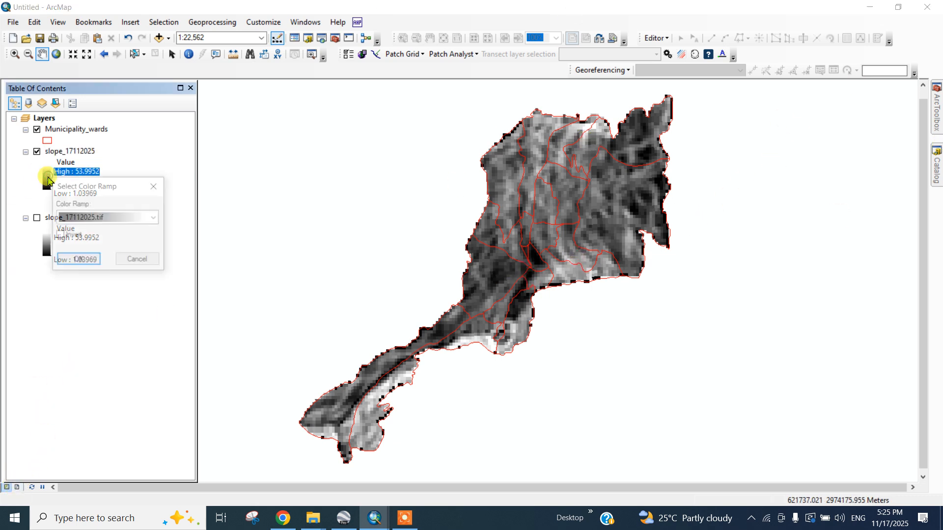
{"action": "left_click", "coordinate": [93, 219]}
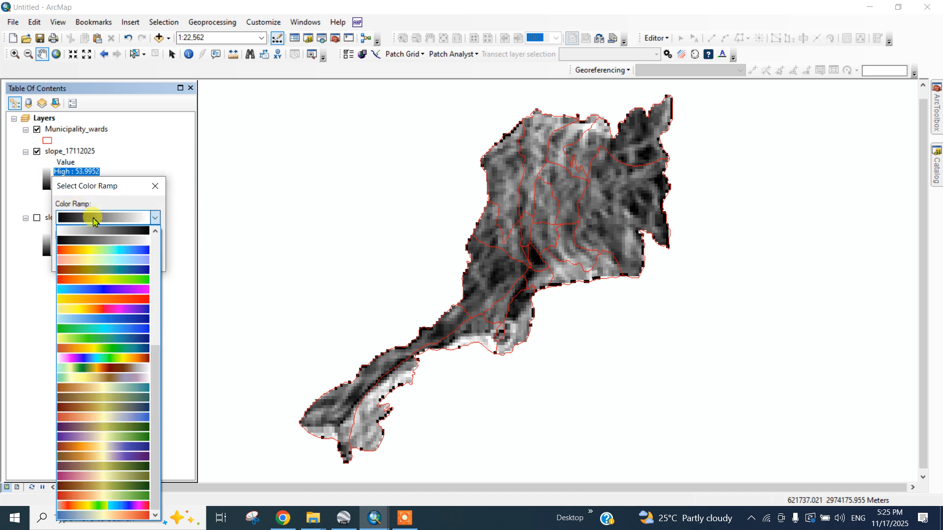
{"action": "left_click", "coordinate": [98, 250]}
{"action": "left_click", "coordinate": [79, 260]}
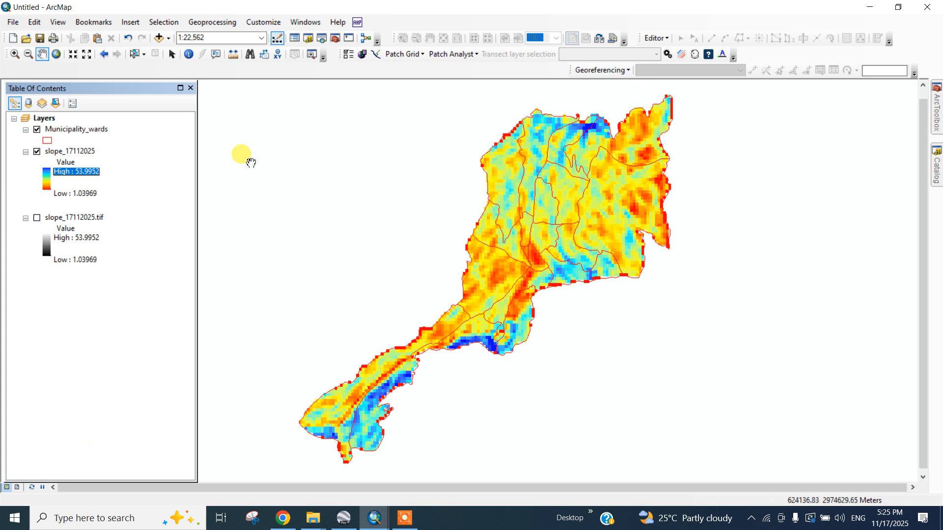
Step: Switch to layout view and set the page orientation to Landscape in Page and Print Setup
{"action": "left_click", "coordinate": [17, 488]}
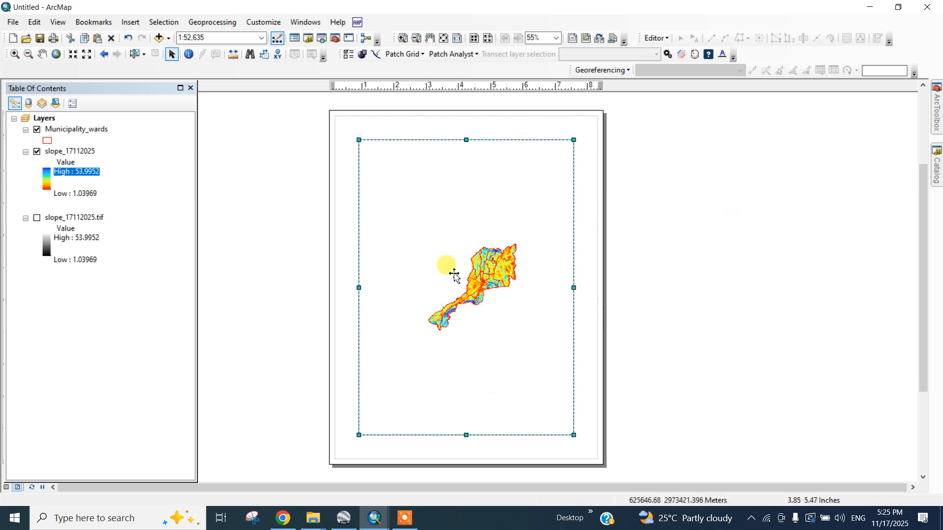
{"action": "left_click", "coordinate": [13, 23]}
{"action": "left_click", "coordinate": [12, 24]}
{"action": "left_click", "coordinate": [12, 24]}
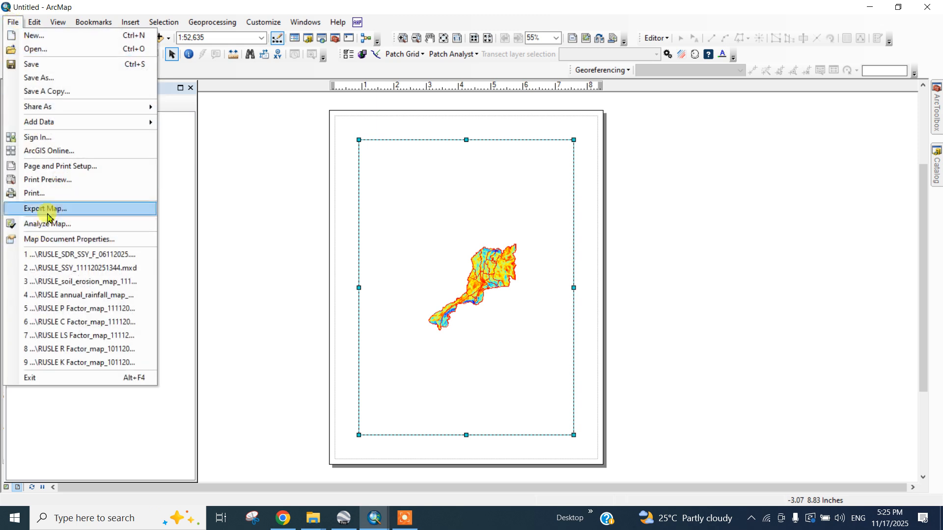
{"action": "left_click", "coordinate": [62, 167]}
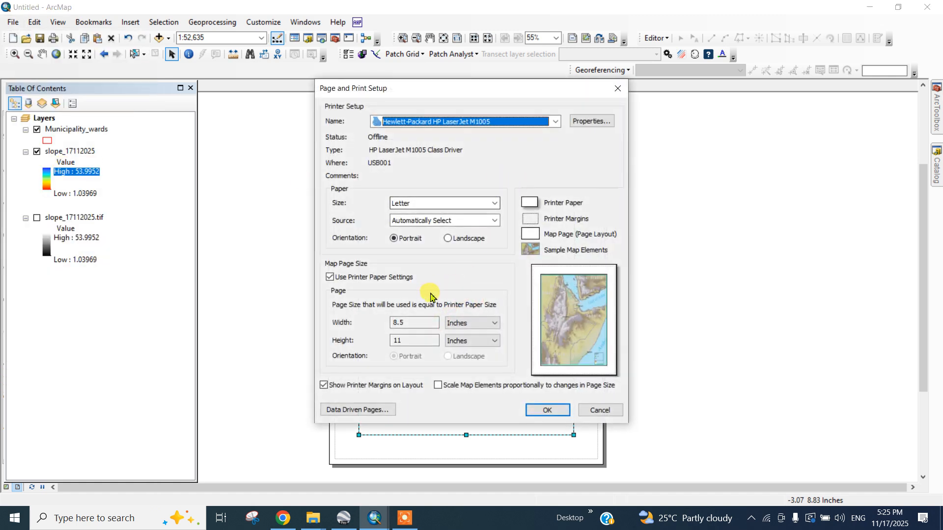
{"action": "left_click", "coordinate": [447, 239]}
{"action": "left_click", "coordinate": [552, 415]}
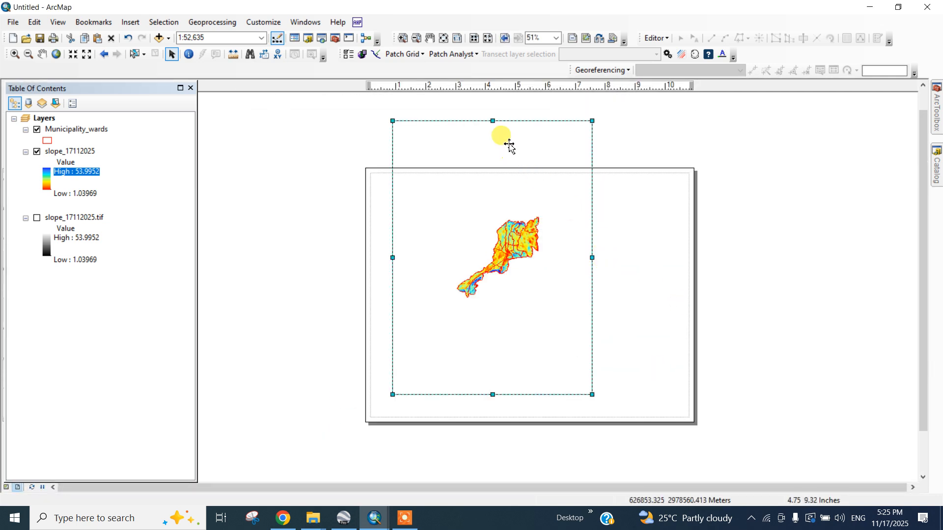
Step: Resize the data frame to fill the landscape page and zoom in so the clipped slope map fills the frame
{"action": "left_click_drag", "start_coordinate": [493, 121], "coordinate": [490, 190]}
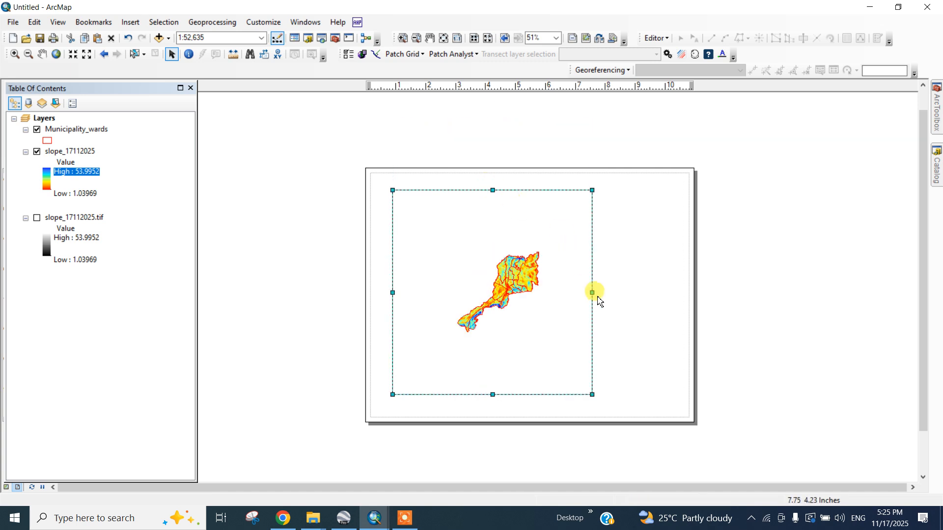
{"action": "left_click_drag", "start_coordinate": [603, 294], "coordinate": [679, 314]}
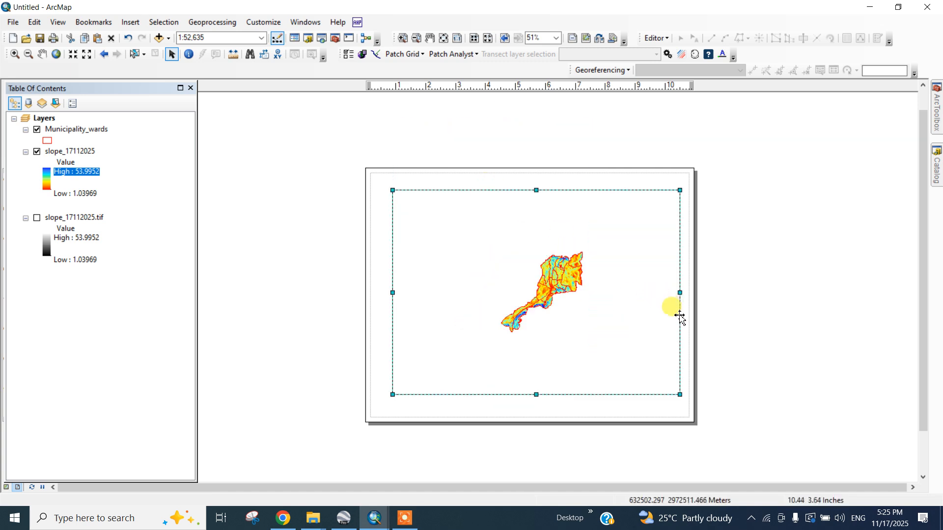
{"action": "left_click_drag", "start_coordinate": [536, 394], "coordinate": [534, 407]}
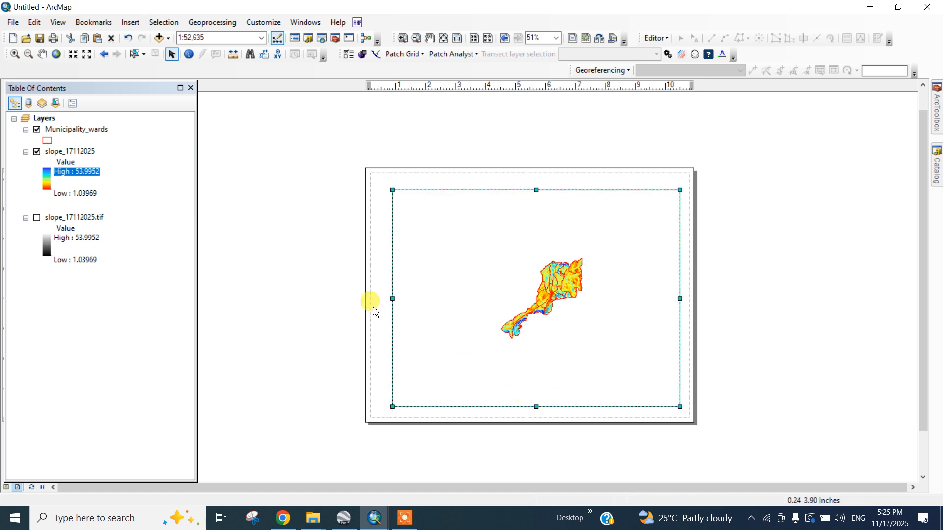
{"action": "left_click_drag", "start_coordinate": [395, 297], "coordinate": [389, 297]}
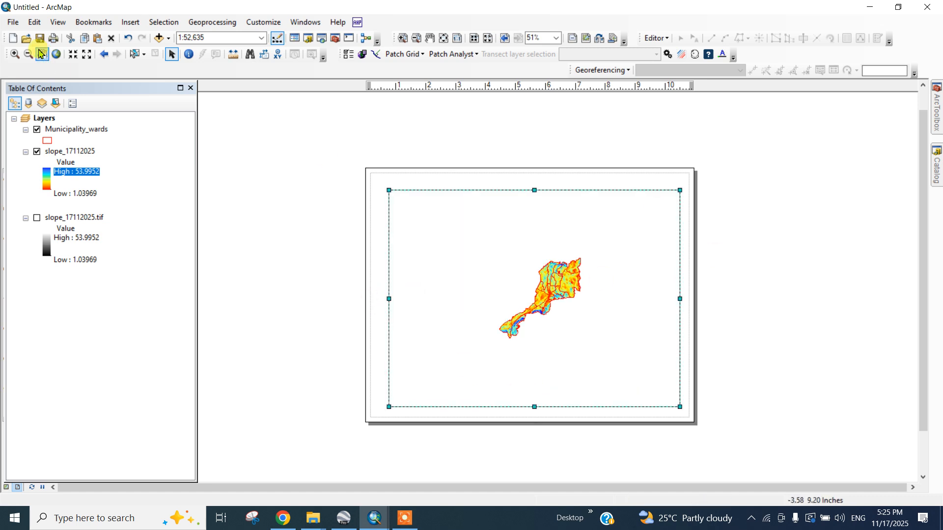
{"action": "left_click_drag", "start_coordinate": [490, 243], "coordinate": [595, 347]}
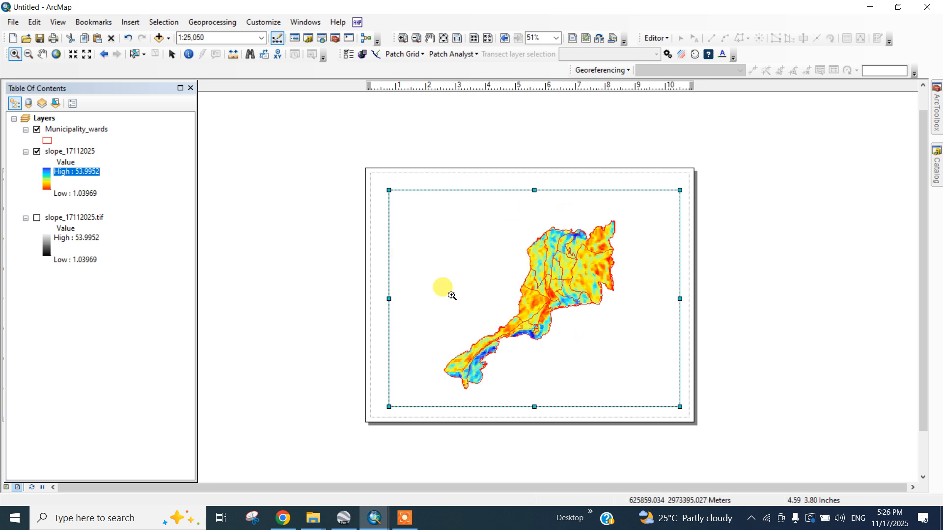